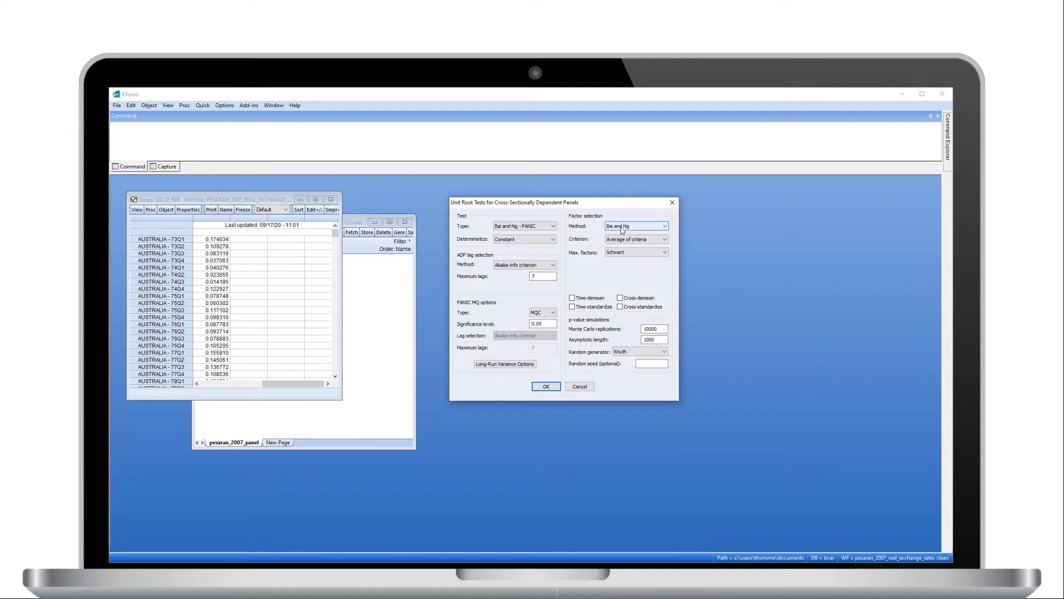
Step: Run the PANIC unit root test on OECD_RER with Bai and Ng factor selection
{"action": "left_click", "coordinate": [648, 226]}
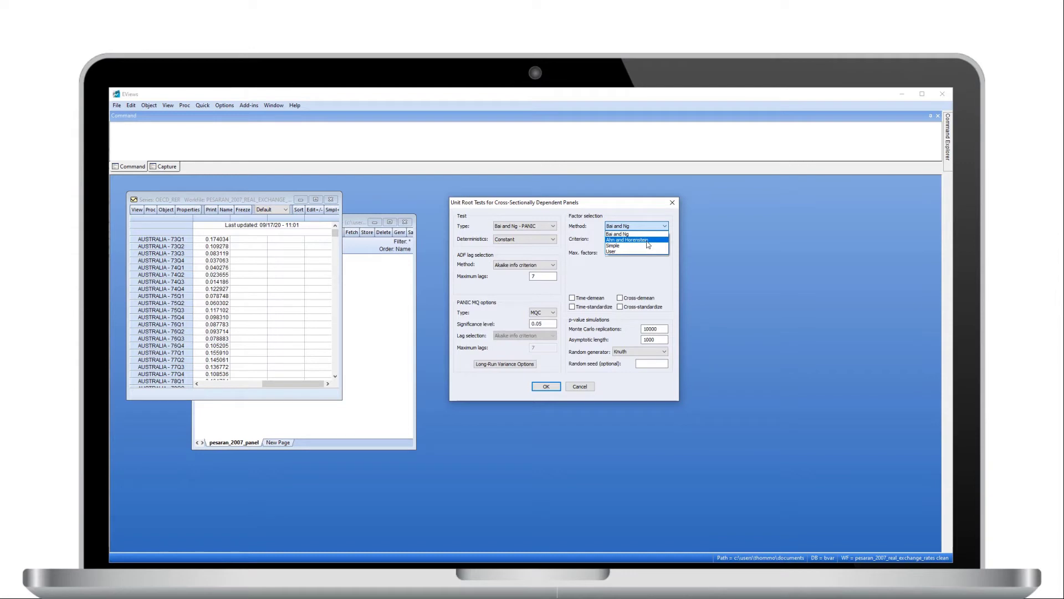
{"action": "left_click", "coordinate": [666, 275]}
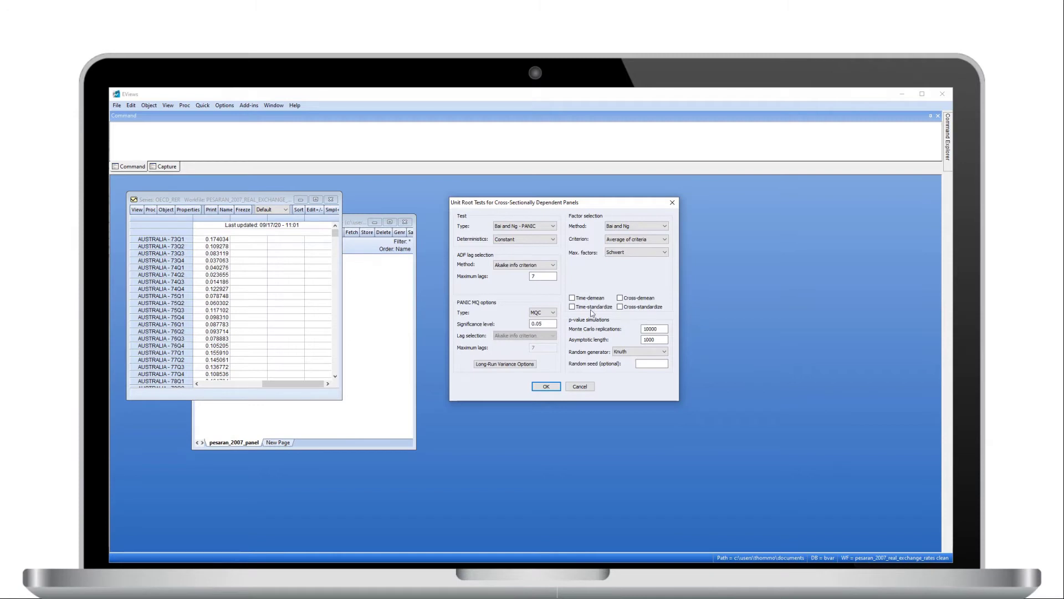
{"action": "left_click", "coordinate": [548, 389]}
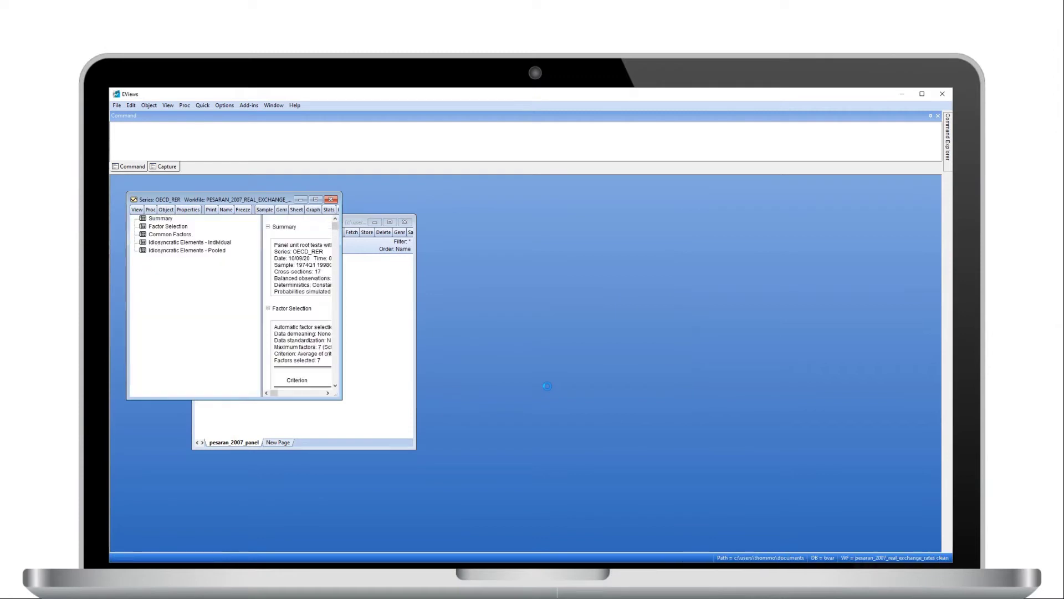
Step: Enlarge the OECD_RER results and review Summary, Factor Selection and Common Factors (p-value 0.99990)
{"action": "left_click_drag", "start_coordinate": [286, 203], "coordinate": [365, 197]}
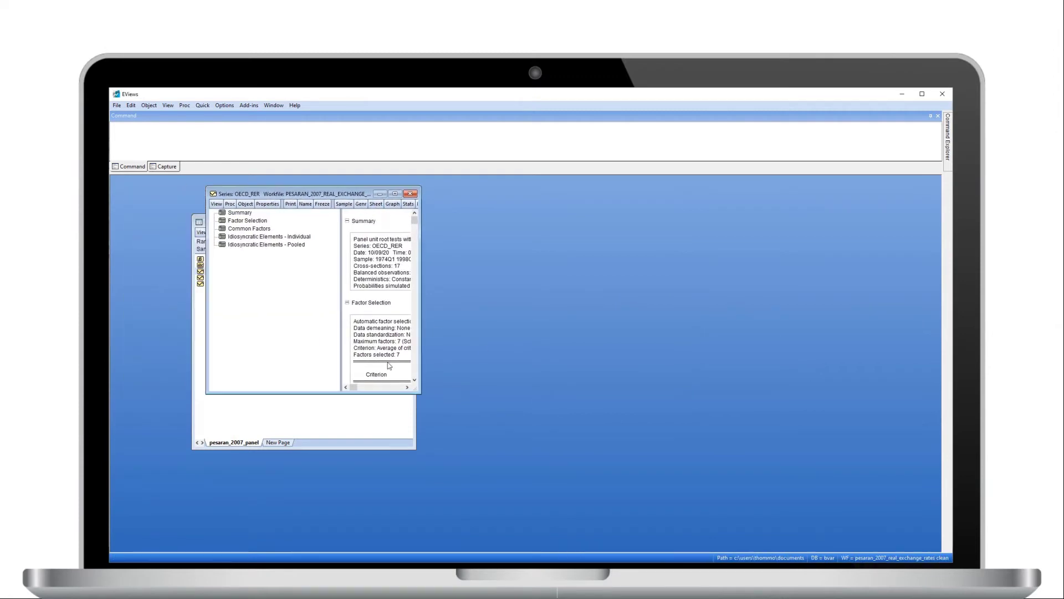
{"action": "left_click_drag", "start_coordinate": [420, 391], "coordinate": [639, 517]}
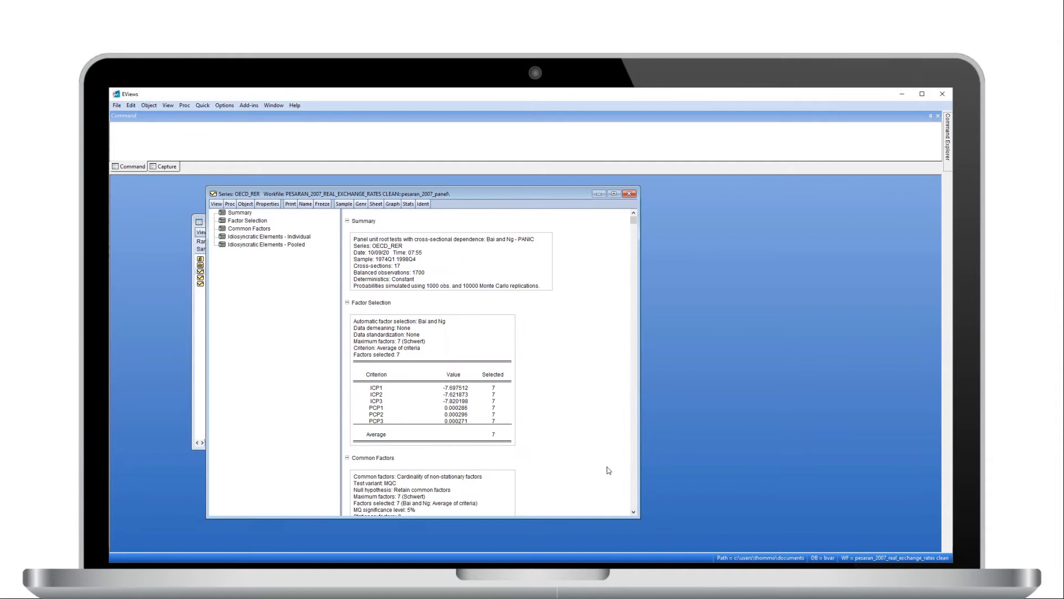
{"action": "left_click", "coordinate": [532, 278]}
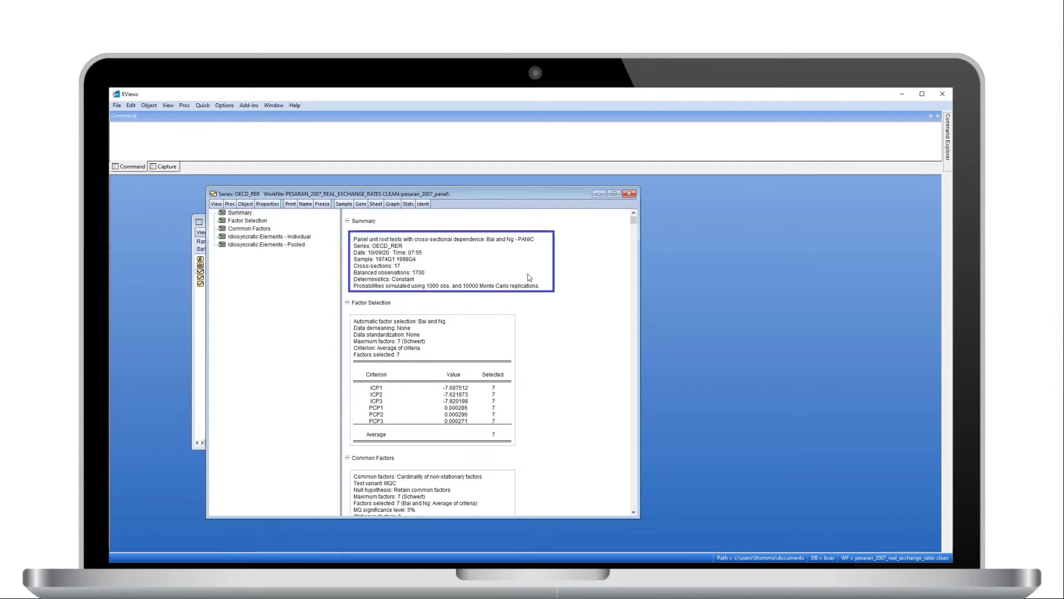
{"action": "left_click", "coordinate": [496, 340]}
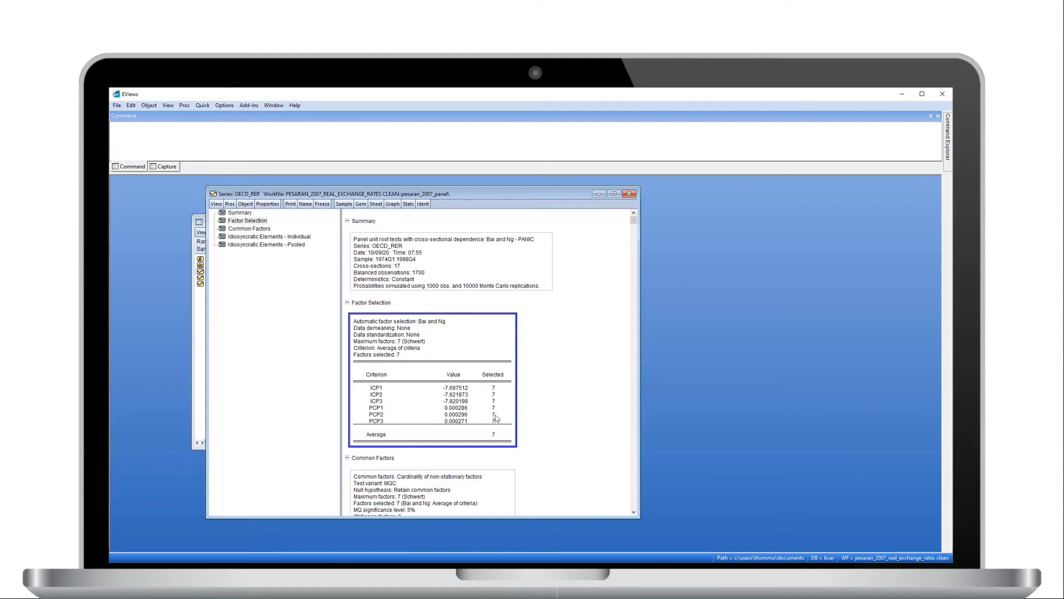
{"action": "scroll", "coordinate": [554, 327], "scroll_direction": "down", "scroll_amount": 3}
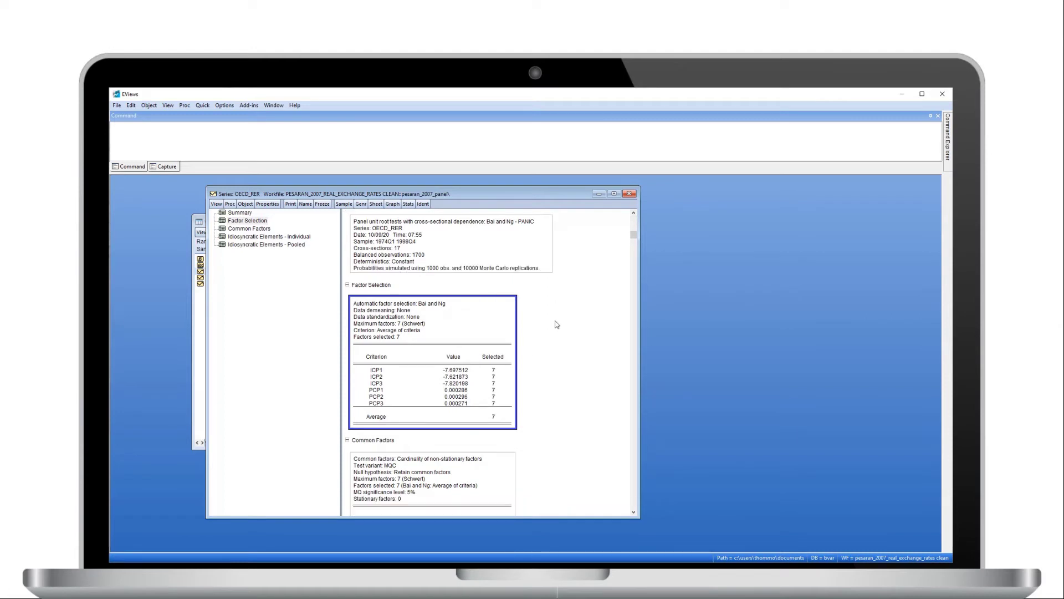
{"action": "scroll", "coordinate": [556, 324], "scroll_direction": "down", "scroll_amount": 5}
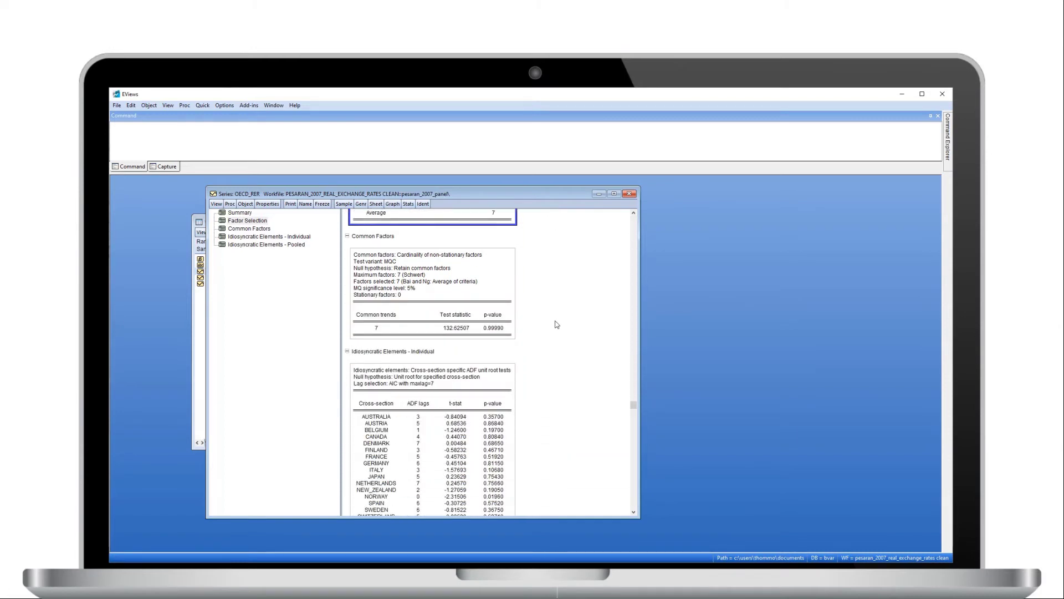
{"action": "left_click", "coordinate": [494, 311]}
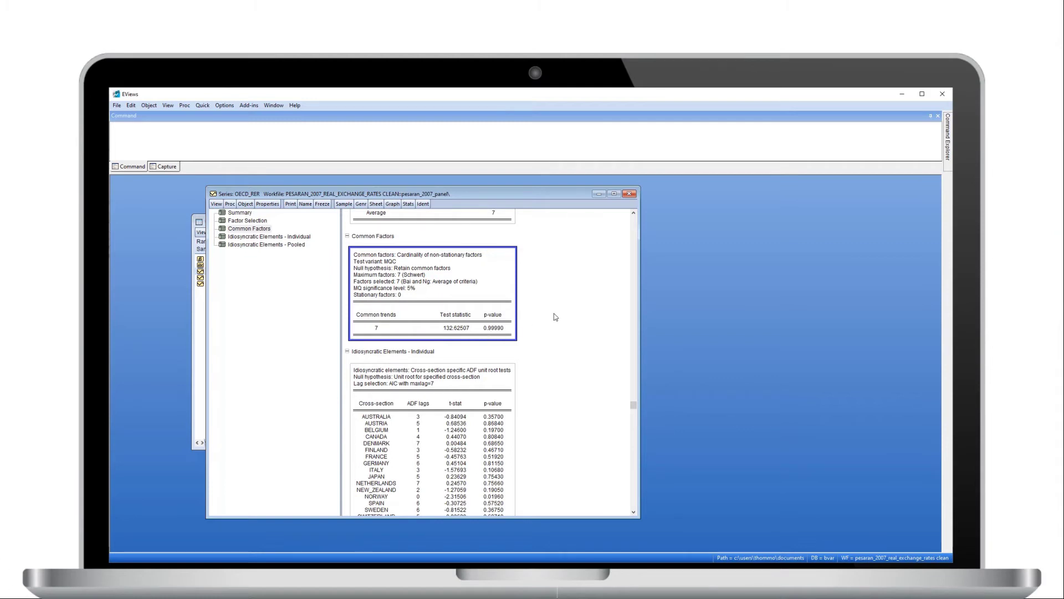
{"action": "scroll", "coordinate": [554, 314], "scroll_direction": "down", "scroll_amount": 4}
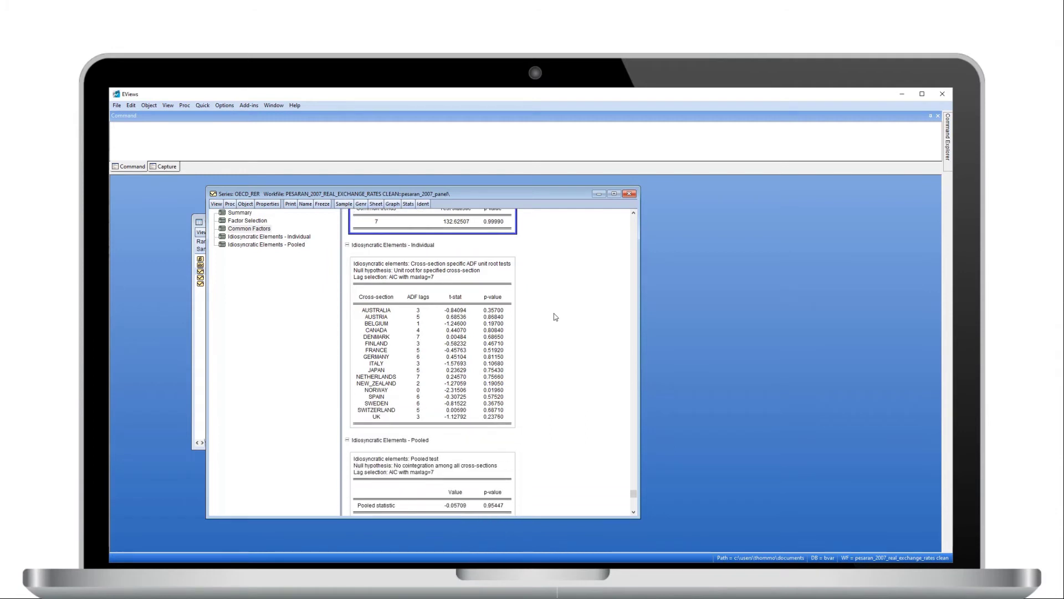
{"action": "scroll", "coordinate": [554, 314], "scroll_direction": "down", "scroll_amount": 1}
{"action": "scroll", "coordinate": [556, 316], "scroll_direction": "down", "scroll_amount": 1}
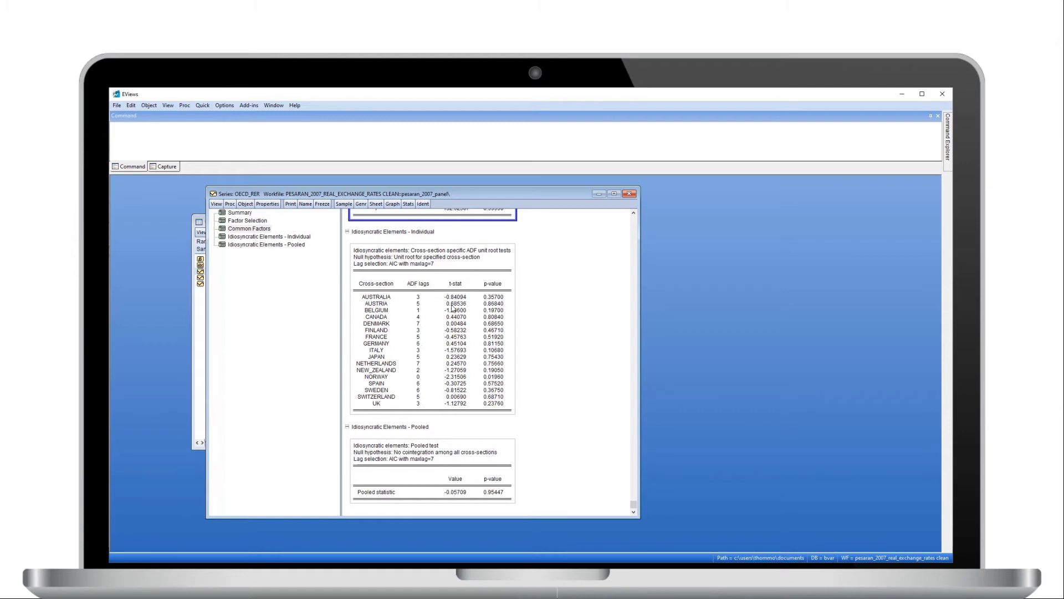
{"action": "left_click", "coordinate": [506, 454]}
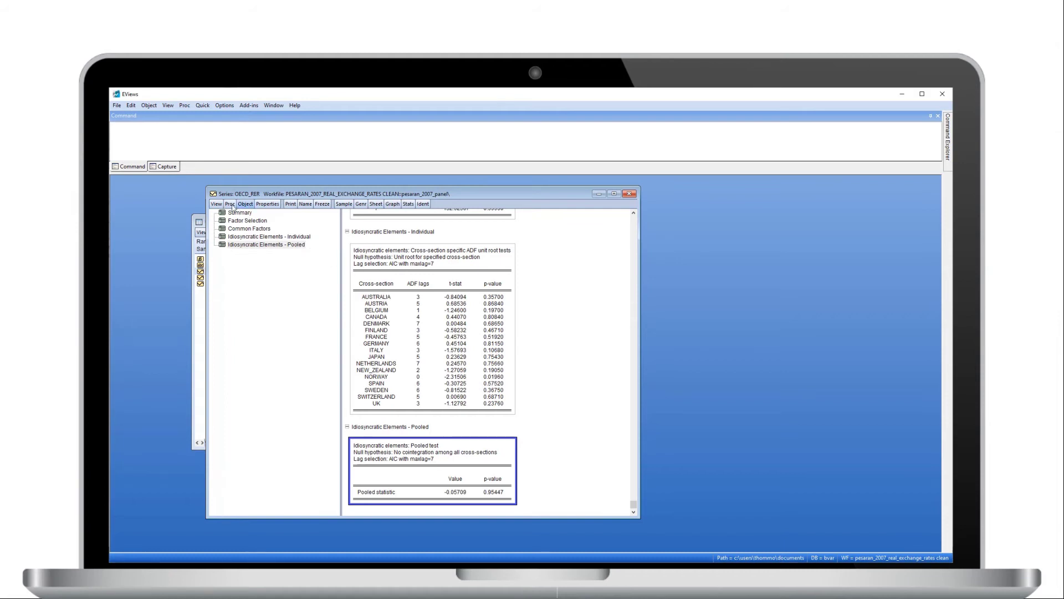
Step: Run a cross-sectionally dependent Pesaran - CIPS unit root test on OECD_RER
{"action": "left_click", "coordinate": [216, 204]}
{"action": "mouse_move", "coordinate": [281, 309]}
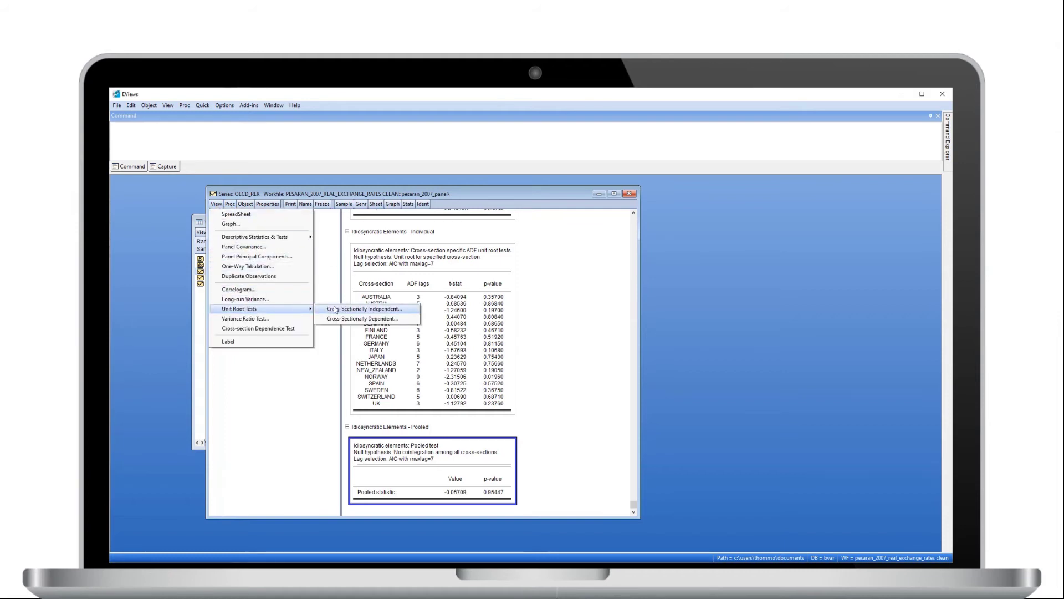
{"action": "left_click", "coordinate": [359, 320]}
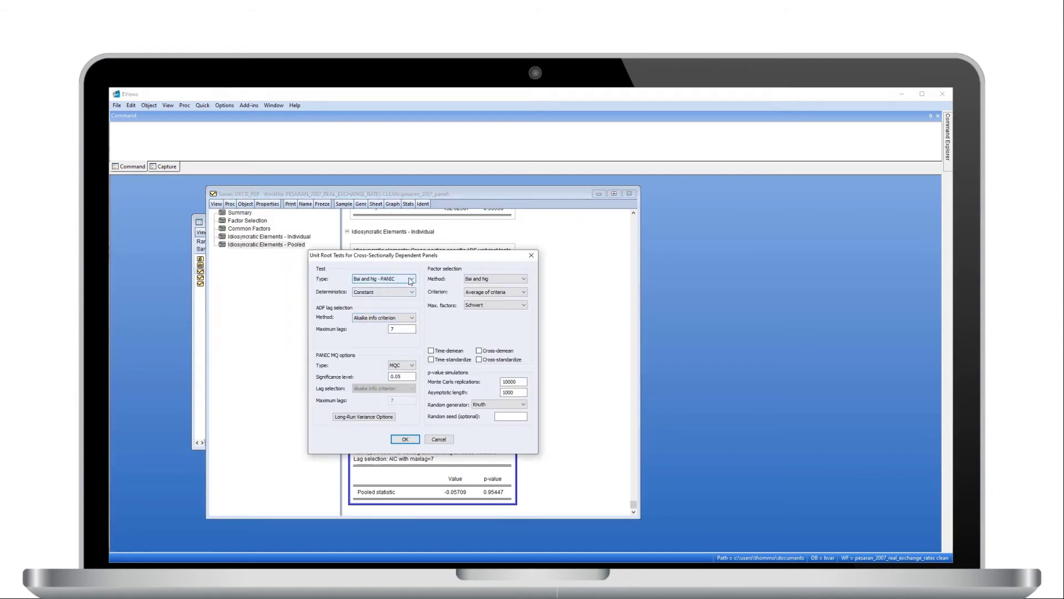
{"action": "left_click", "coordinate": [410, 279]}
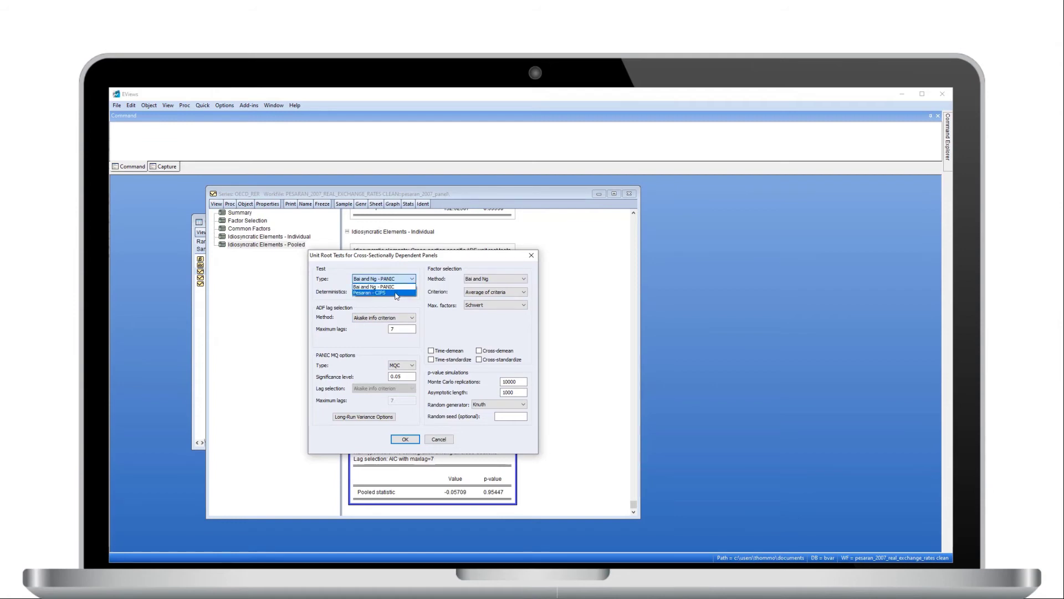
{"action": "left_click", "coordinate": [395, 292]}
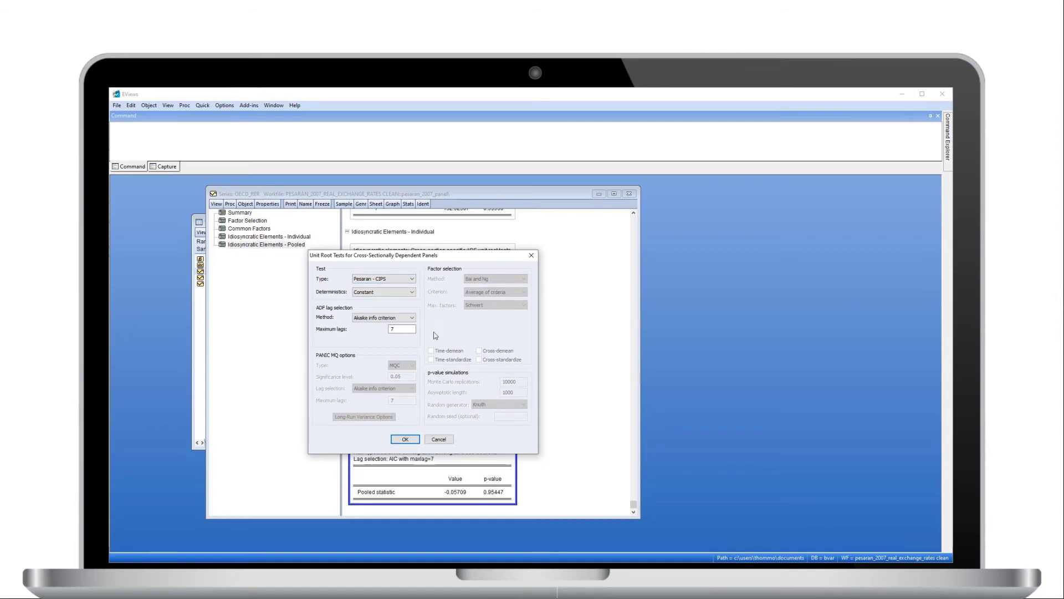
{"action": "left_click", "coordinate": [406, 439]}
{"action": "left_click", "coordinate": [406, 439]}
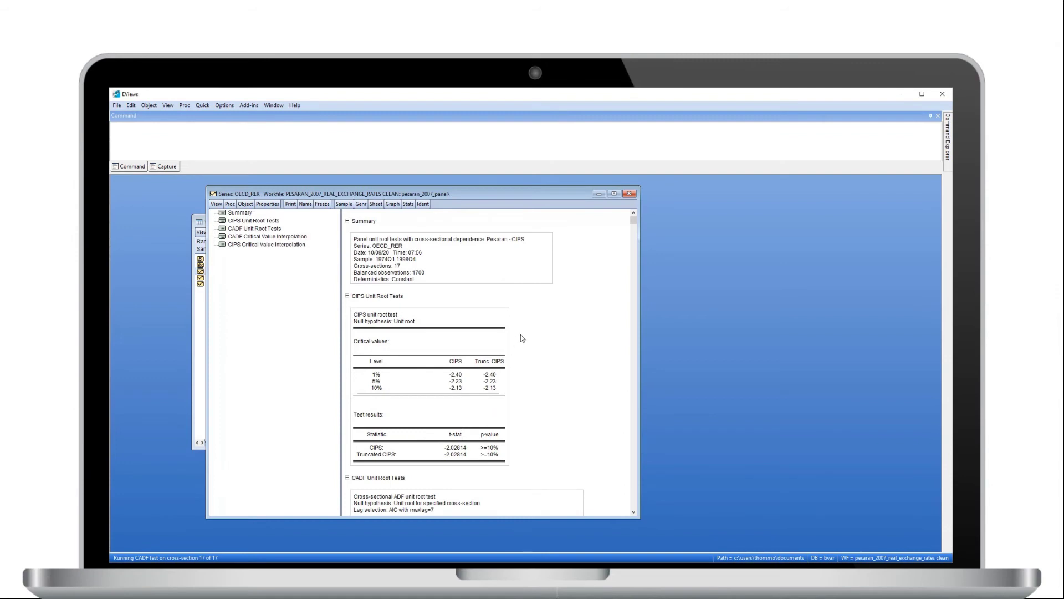
{"action": "left_click", "coordinate": [504, 270]}
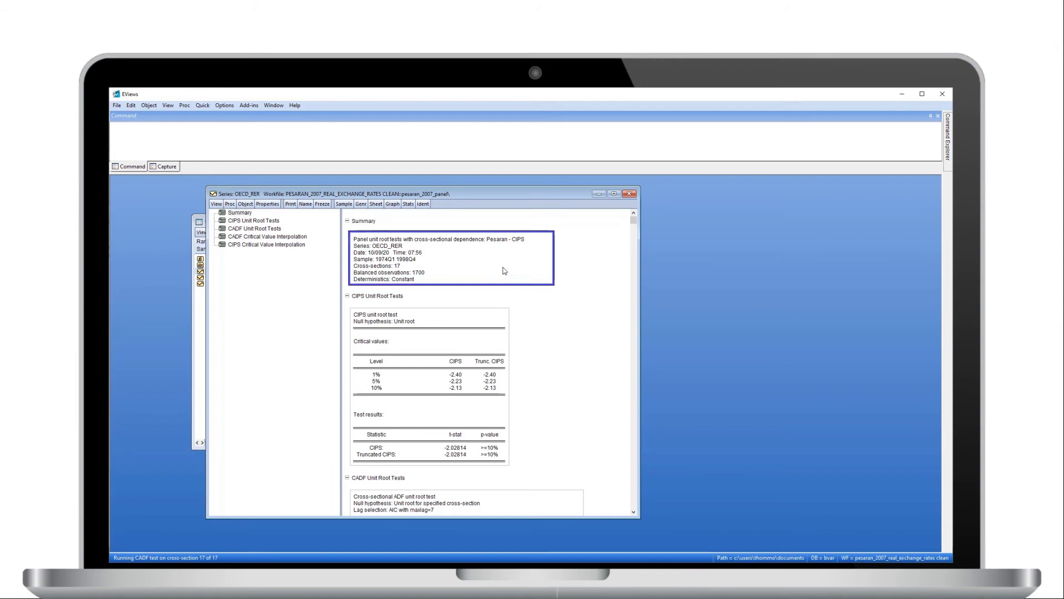
{"action": "scroll", "coordinate": [573, 318], "scroll_direction": "down", "scroll_amount": 2}
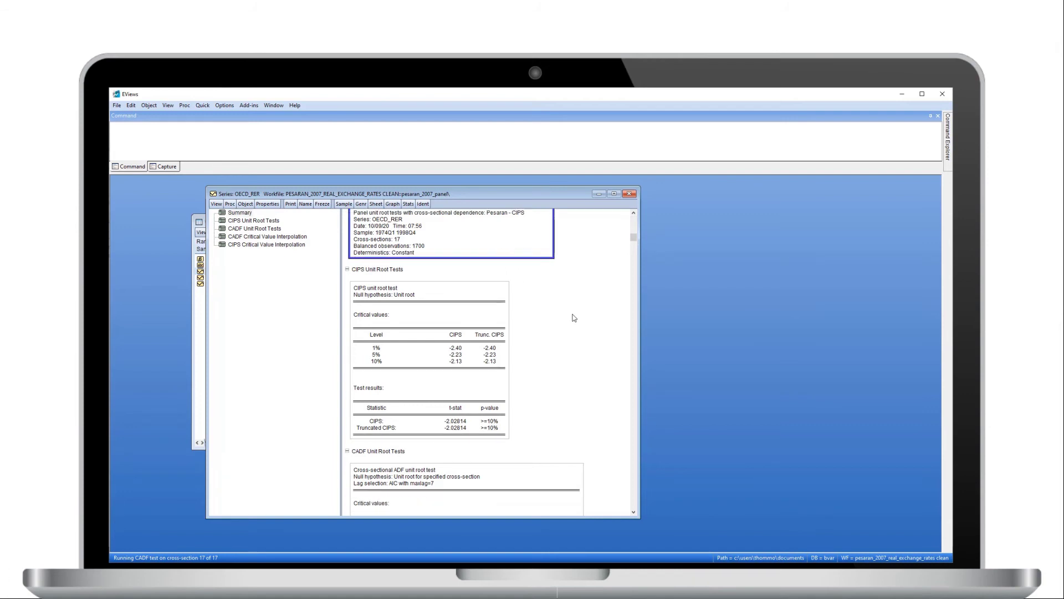
{"action": "left_click", "coordinate": [502, 308]}
{"action": "scroll", "coordinate": [592, 312], "scroll_direction": "down", "scroll_amount": 2}
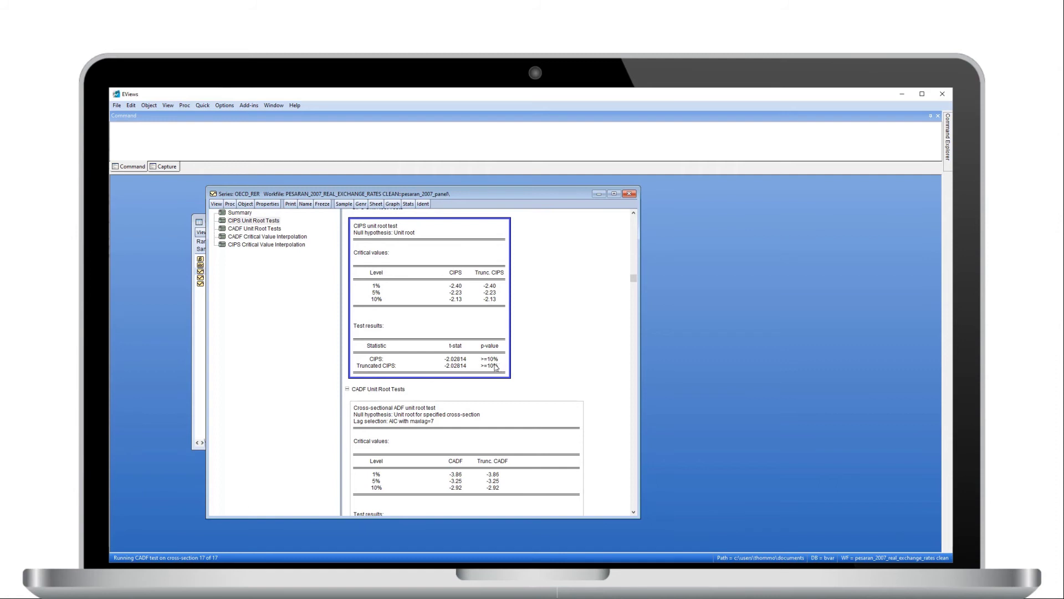
{"action": "scroll", "coordinate": [520, 358], "scroll_direction": "down", "scroll_amount": 4}
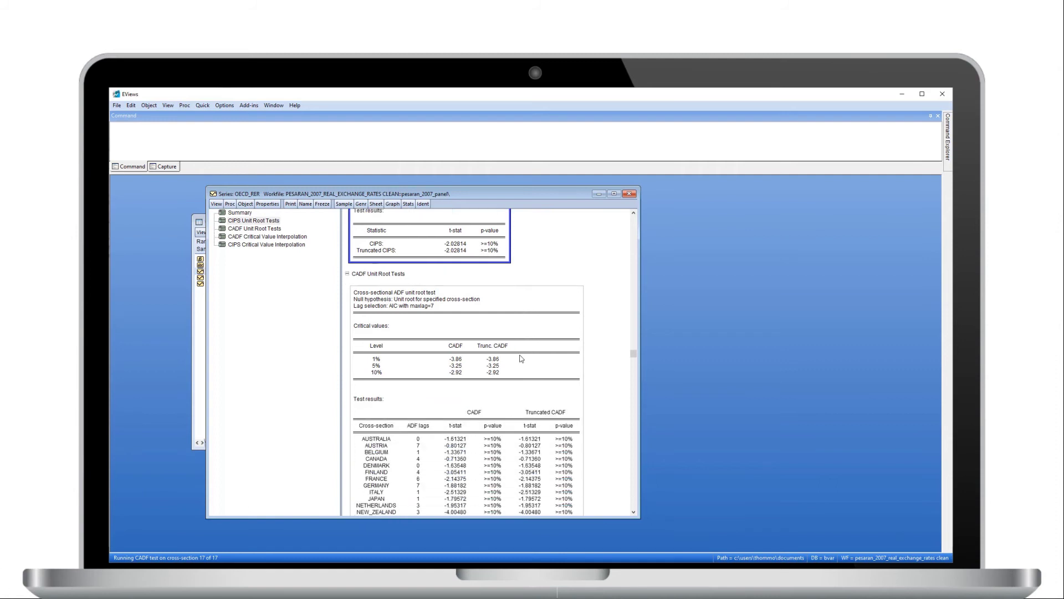
{"action": "scroll", "coordinate": [520, 358], "scroll_direction": "down", "scroll_amount": 3}
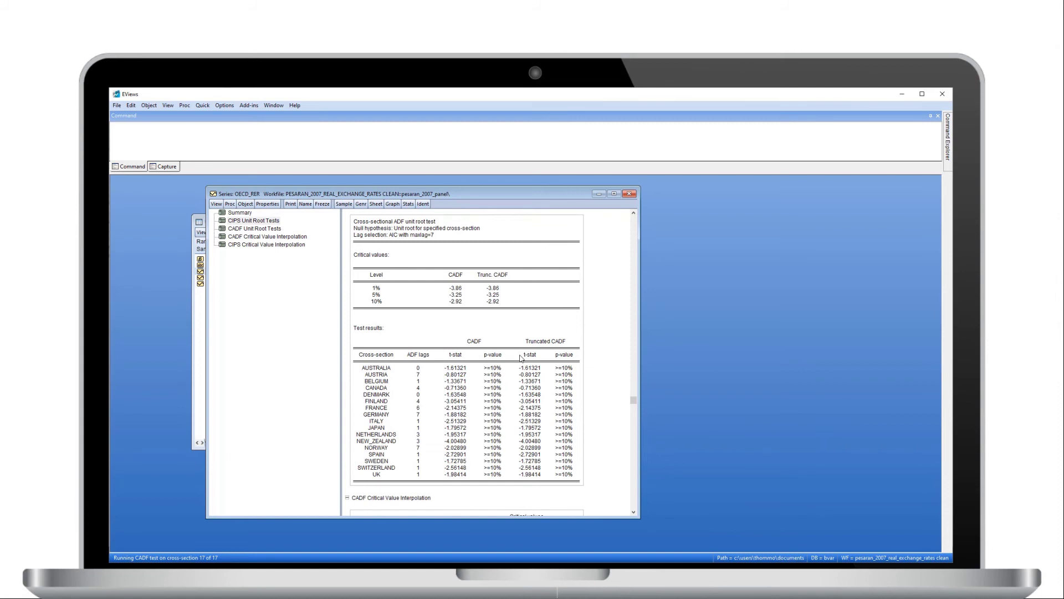
{"action": "left_click", "coordinate": [523, 346]}
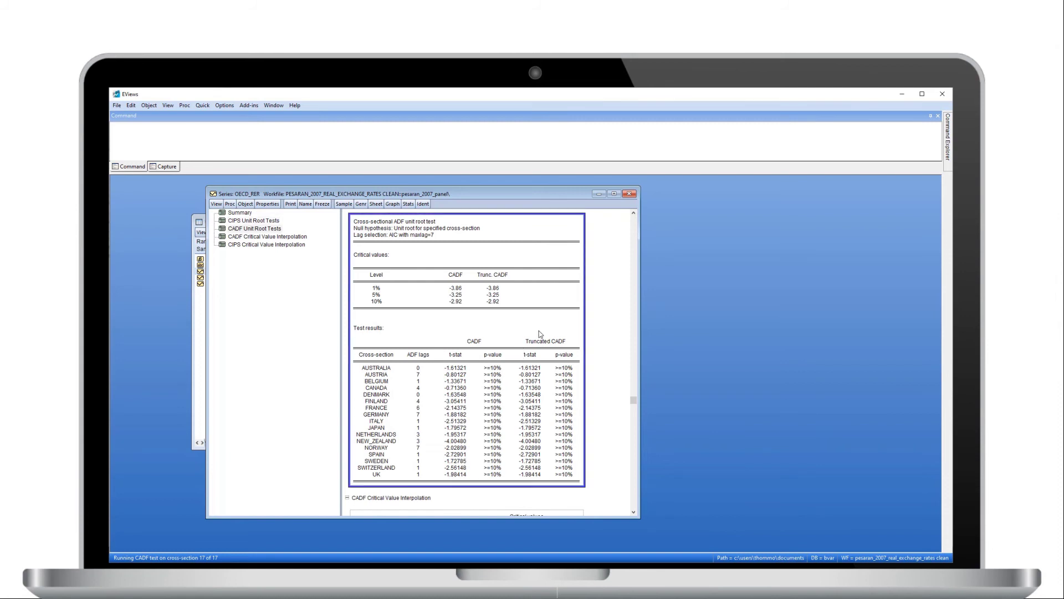
{"action": "scroll", "coordinate": [540, 333], "scroll_direction": "down", "scroll_amount": 6}
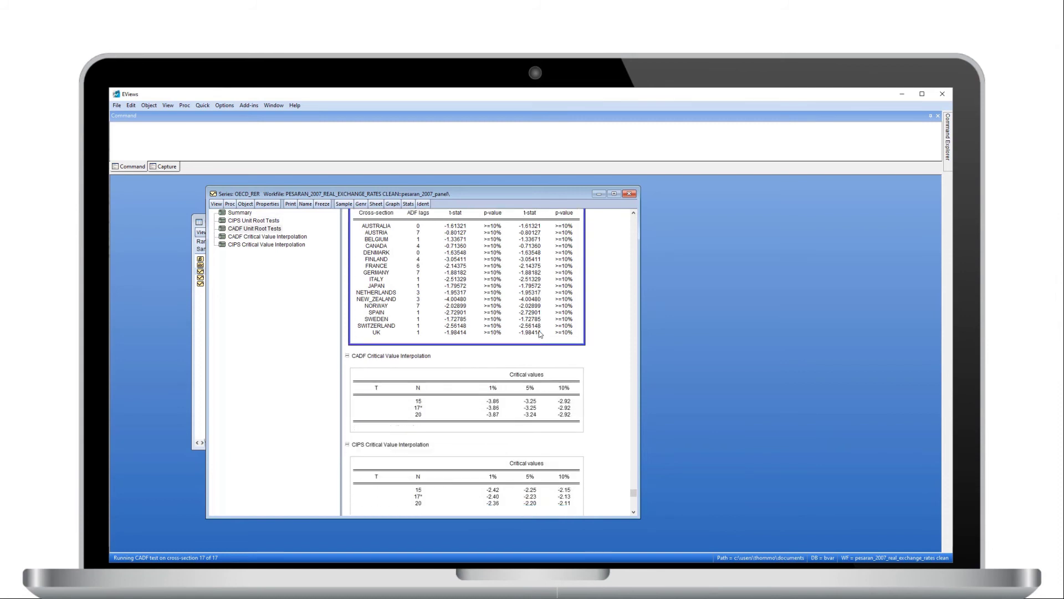
{"action": "scroll", "coordinate": [540, 334], "scroll_direction": "down", "scroll_amount": 1}
{"action": "left_click", "coordinate": [520, 392]}
{"action": "left_click", "coordinate": [520, 470]}
{"action": "left_click", "coordinate": [520, 397]}
{"action": "left_click", "coordinate": [520, 449]}
{"action": "scroll", "coordinate": [513, 373], "scroll_direction": "up", "scroll_amount": 3}
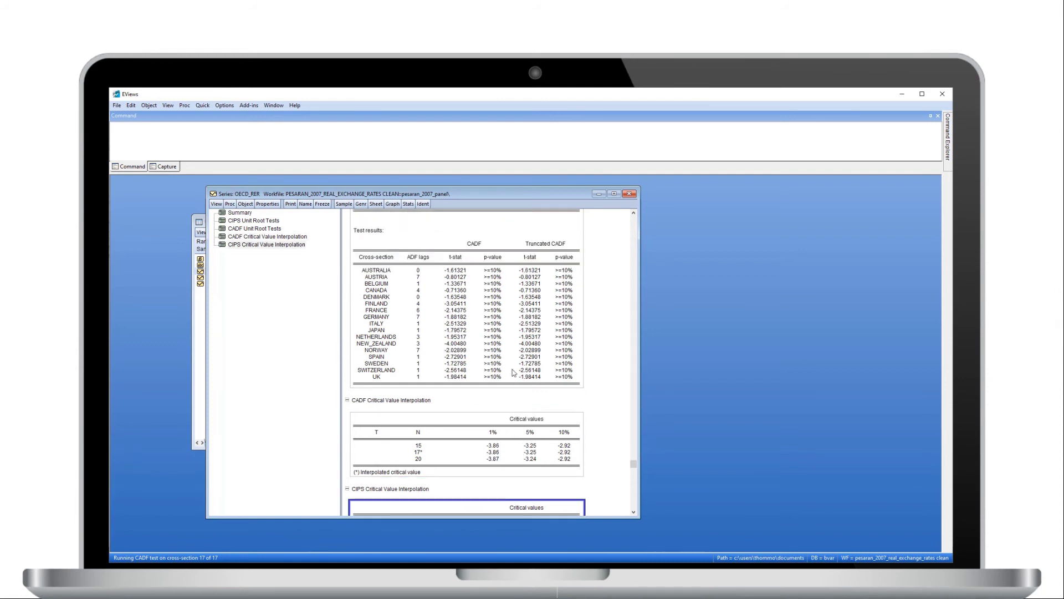
{"action": "scroll", "coordinate": [512, 371], "scroll_direction": "up", "scroll_amount": 10}
{"action": "left_click", "coordinate": [480, 319]}
{"action": "scroll", "coordinate": [542, 307], "scroll_direction": "up", "scroll_amount": 3}
{"action": "left_click_drag", "start_coordinate": [515, 189], "coordinate": [736, 189]}
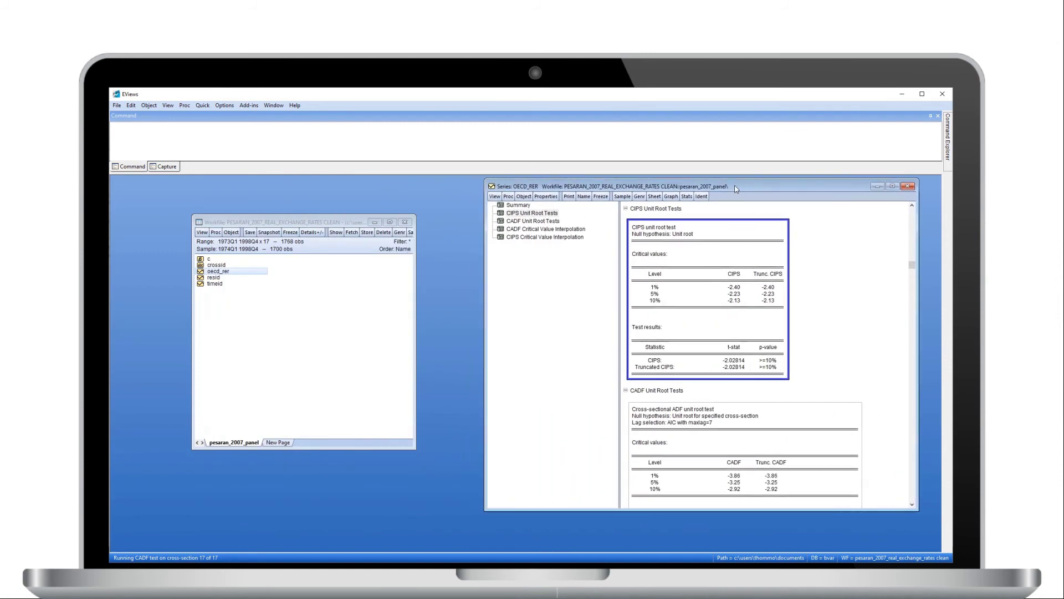
Step: Freeze the Pesaran CIPS output into an untitled spool and enlarge it
{"action": "left_click", "coordinate": [601, 197]}
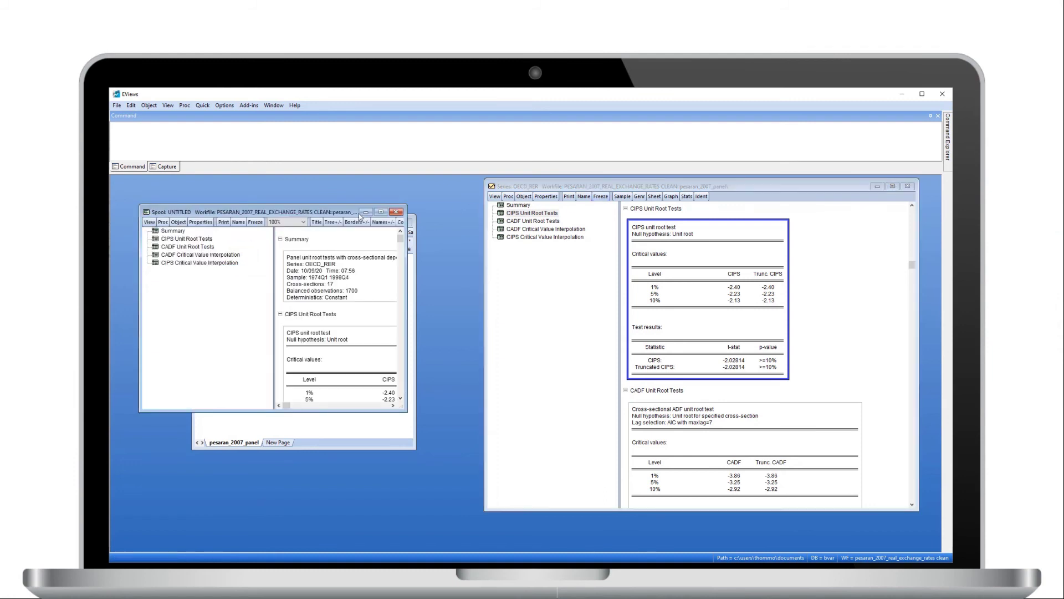
{"action": "left_click_drag", "start_coordinate": [375, 388], "coordinate": [472, 525]}
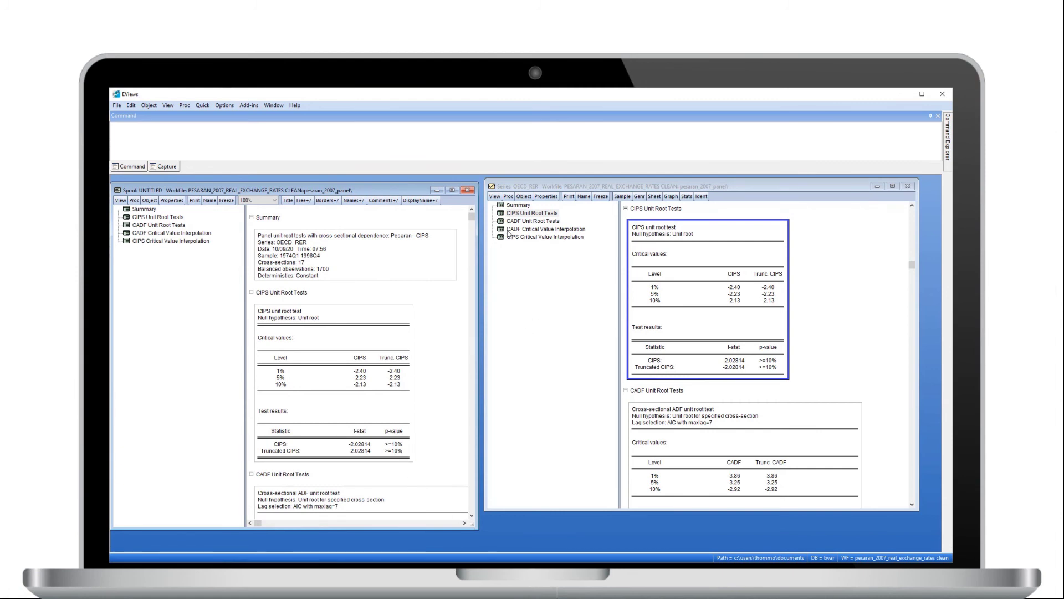
Step: Set up a cross-sectionally independent Im, Pesaran, Shin unit root test on OECD_RER
{"action": "left_click", "coordinate": [494, 197]}
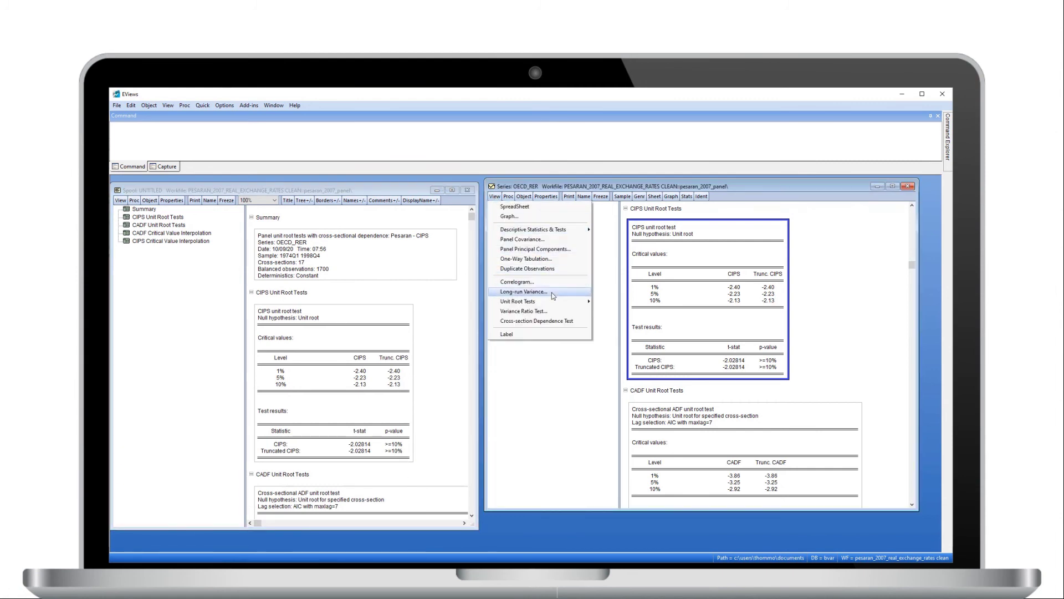
{"action": "mouse_move", "coordinate": [554, 302]}
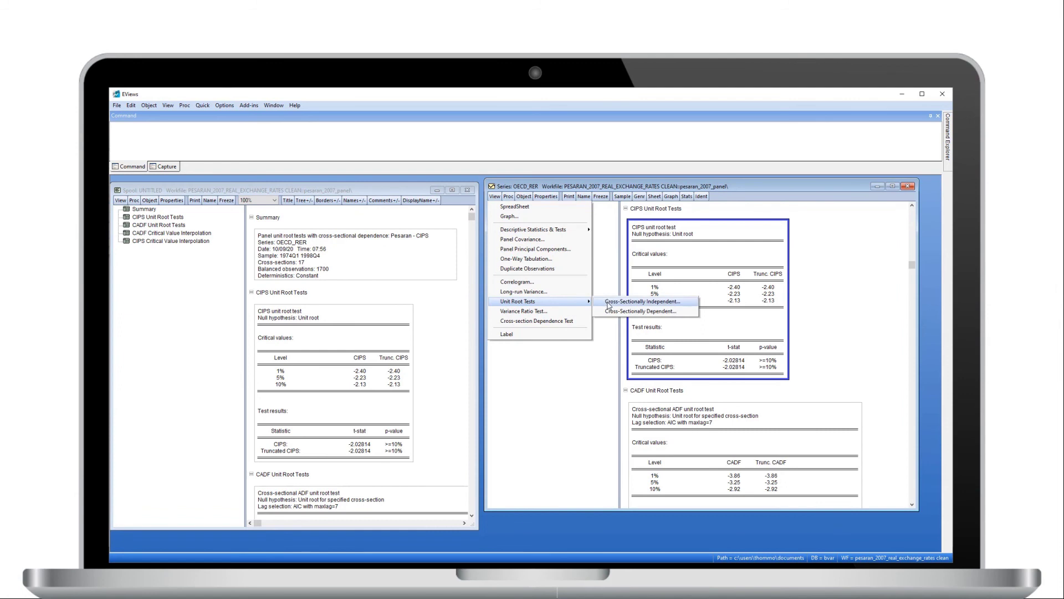
{"action": "left_click", "coordinate": [609, 303]}
{"action": "left_click", "coordinate": [690, 292]}
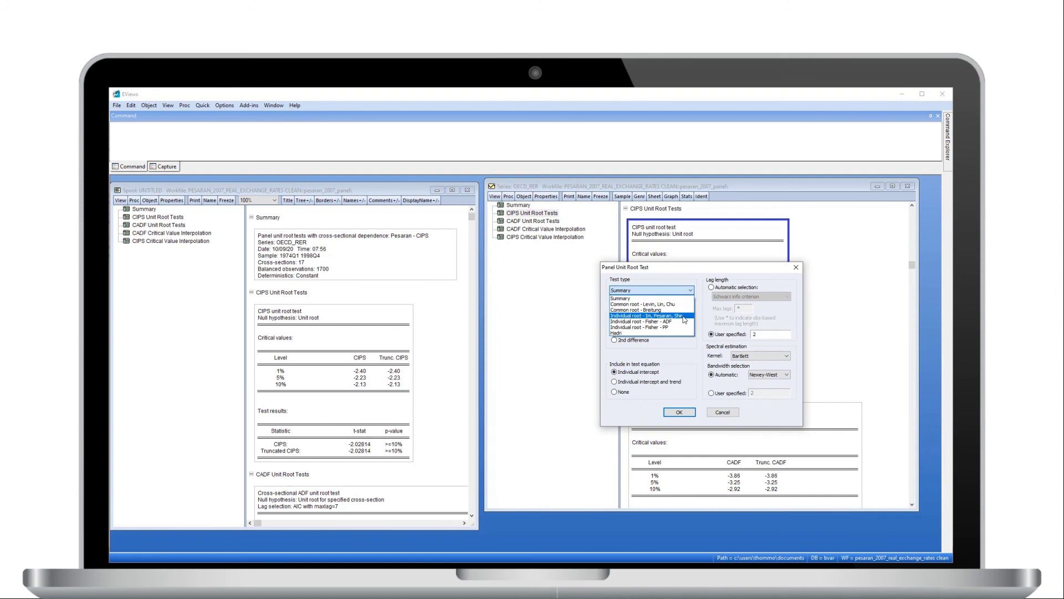
{"action": "left_click", "coordinate": [683, 316]}
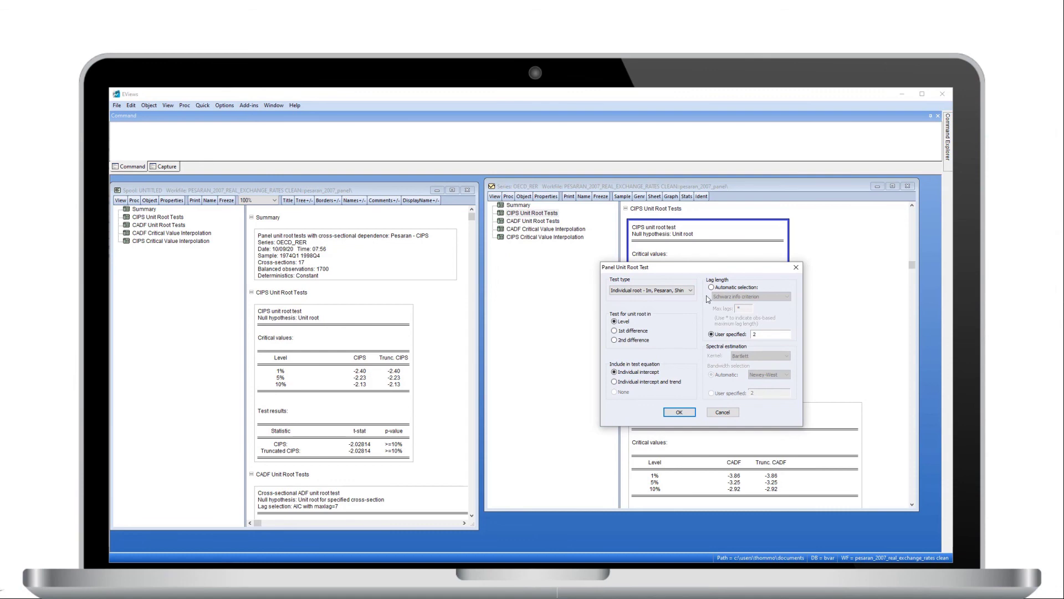
Step: Use automatic Akaike lag selection with max lags 7 and run it (W-stat probability 0.0001)
{"action": "left_click", "coordinate": [713, 286]}
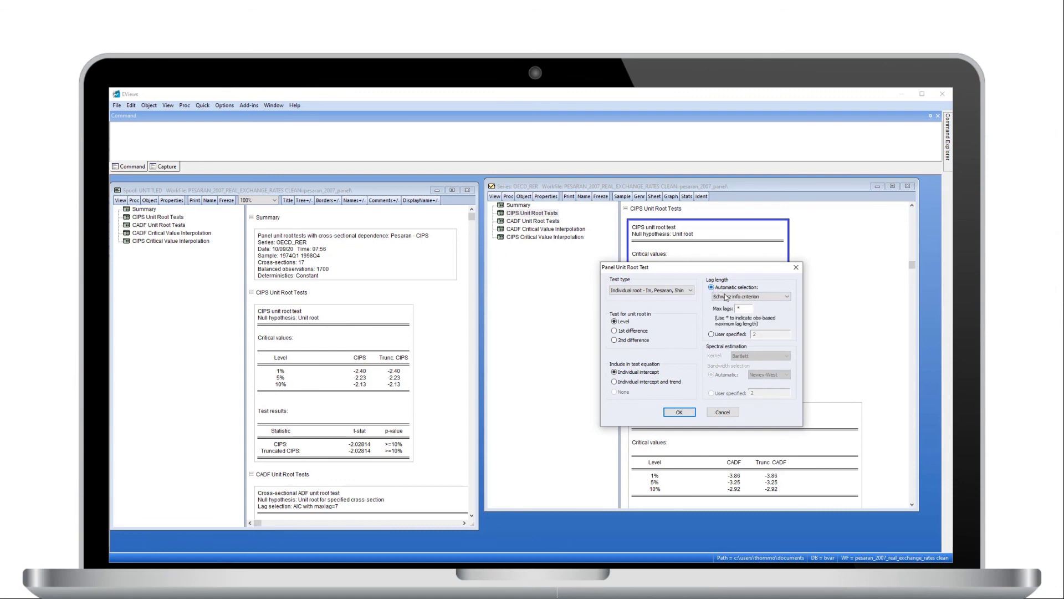
{"action": "left_click_drag", "start_coordinate": [743, 307], "coordinate": [737, 308]}
{"action": "left_click", "coordinate": [742, 295]}
{"action": "left_click", "coordinate": [737, 303]}
{"action": "type", "text": "7"}
{"action": "left_click", "coordinate": [679, 411]}
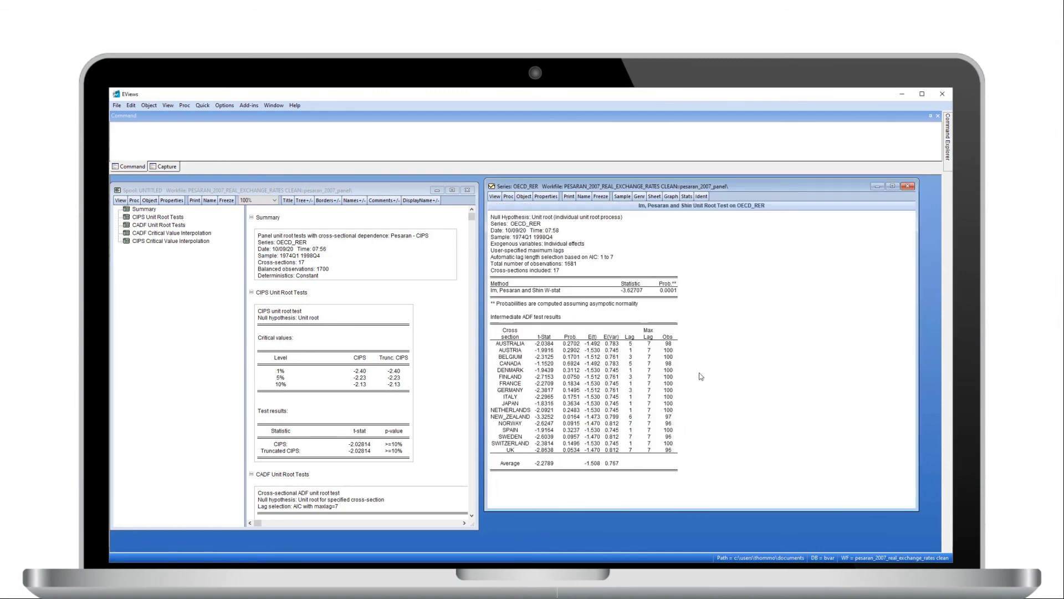
{"action": "left_click", "coordinate": [668, 291]}
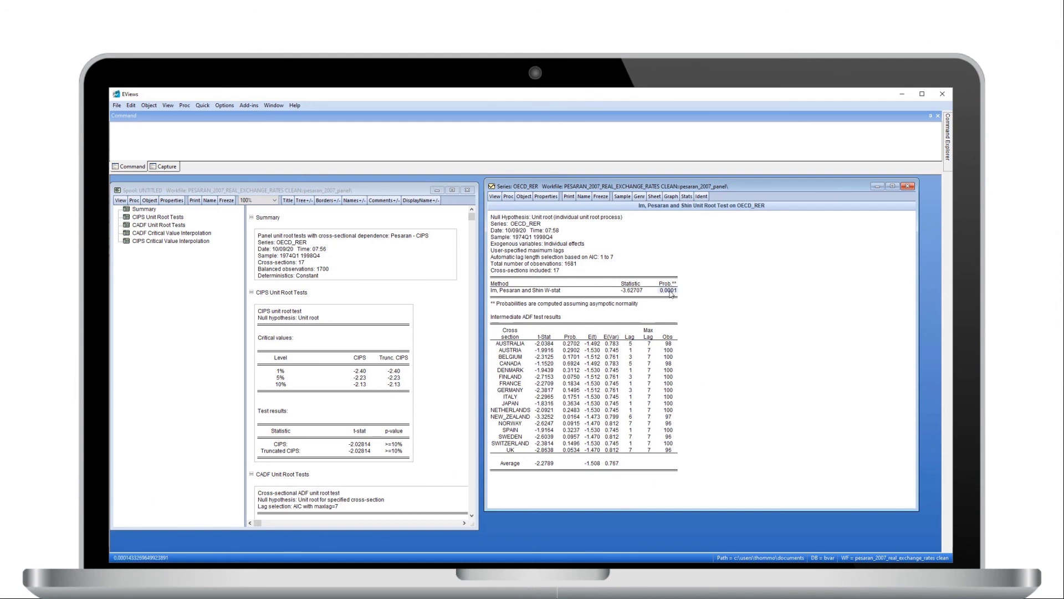